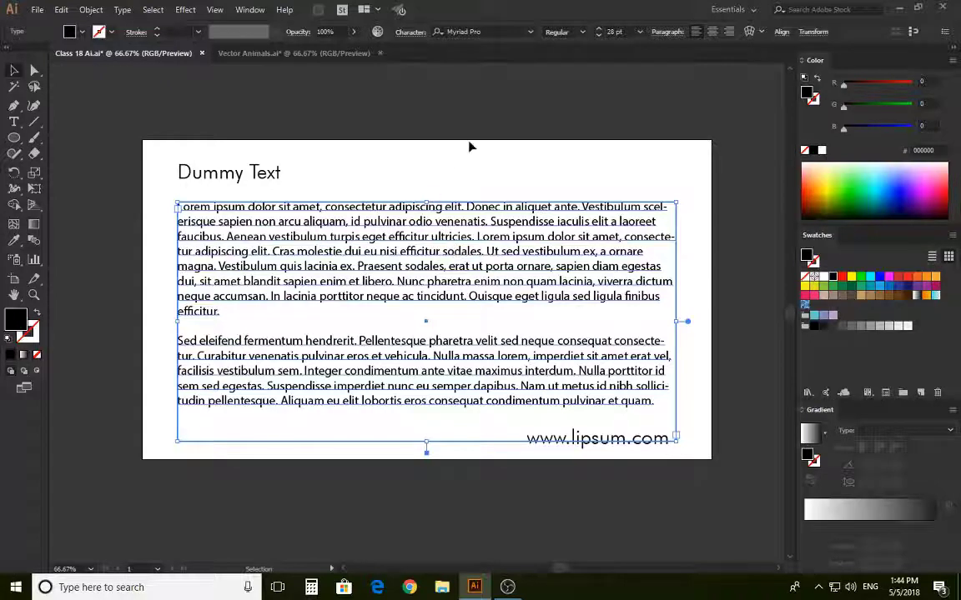
left_click(470, 147)
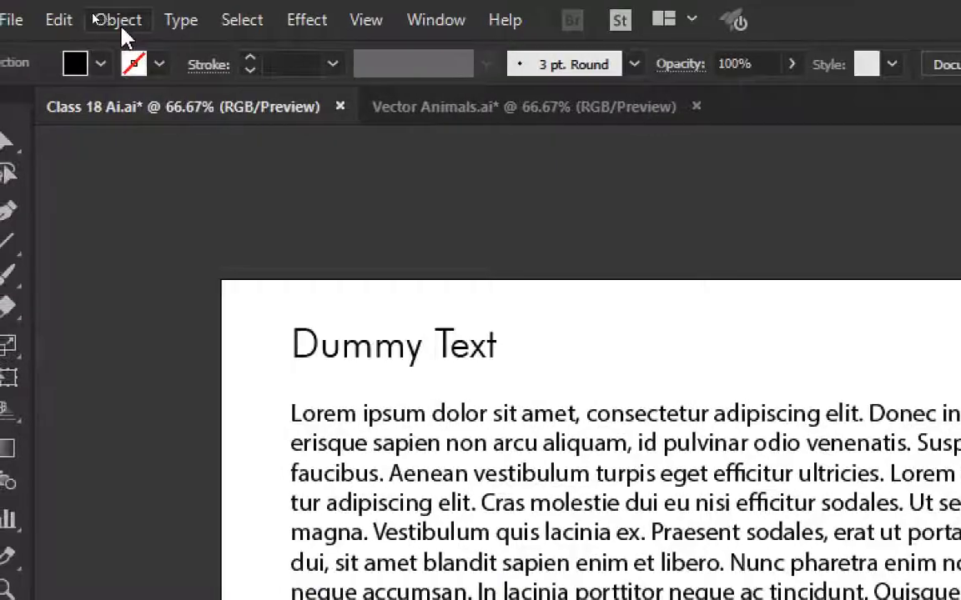
left_click(104, 13)
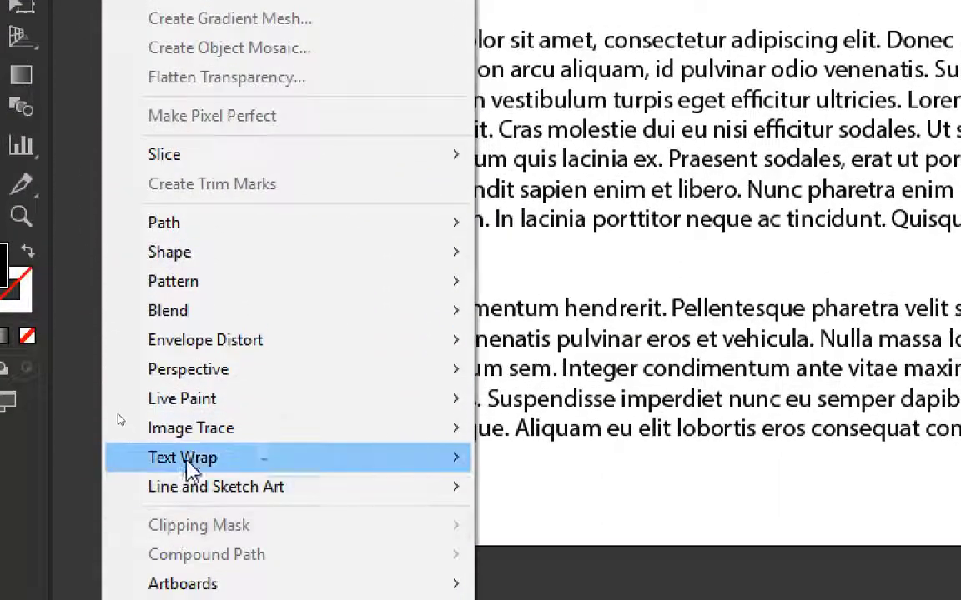
mouse_move(210, 467)
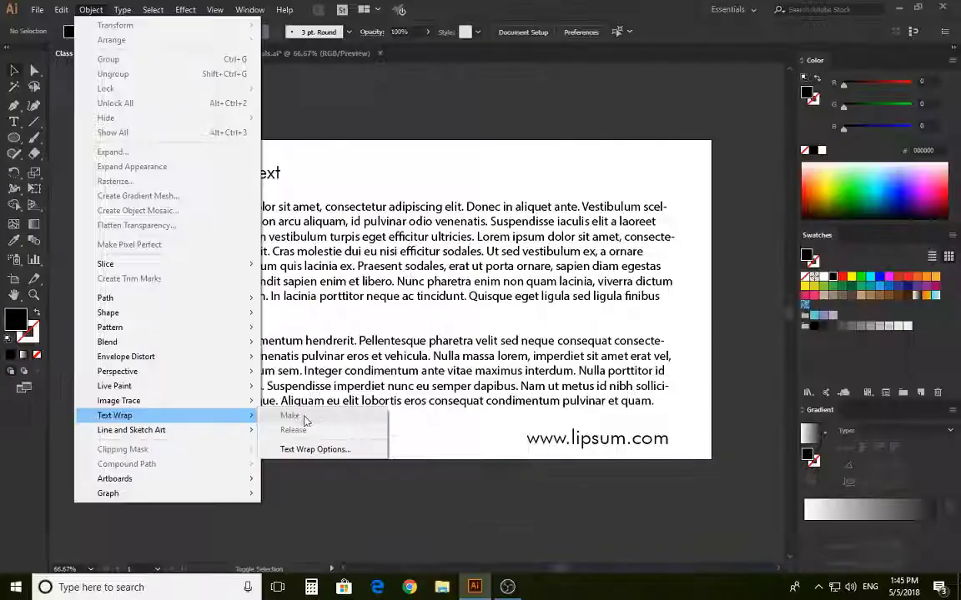
left_click(457, 476)
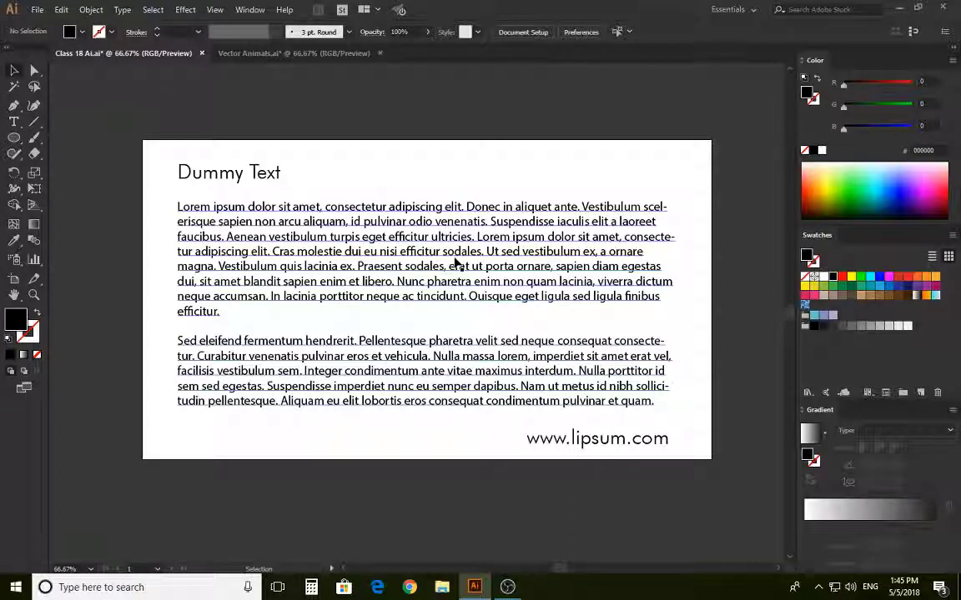
Copy the lion from Vector Animals.ai into Class 18 Ai.ai, placing it over the start of the first paragraph.
left_click(286, 53)
left_click_drag(481, 284, 481, 284)
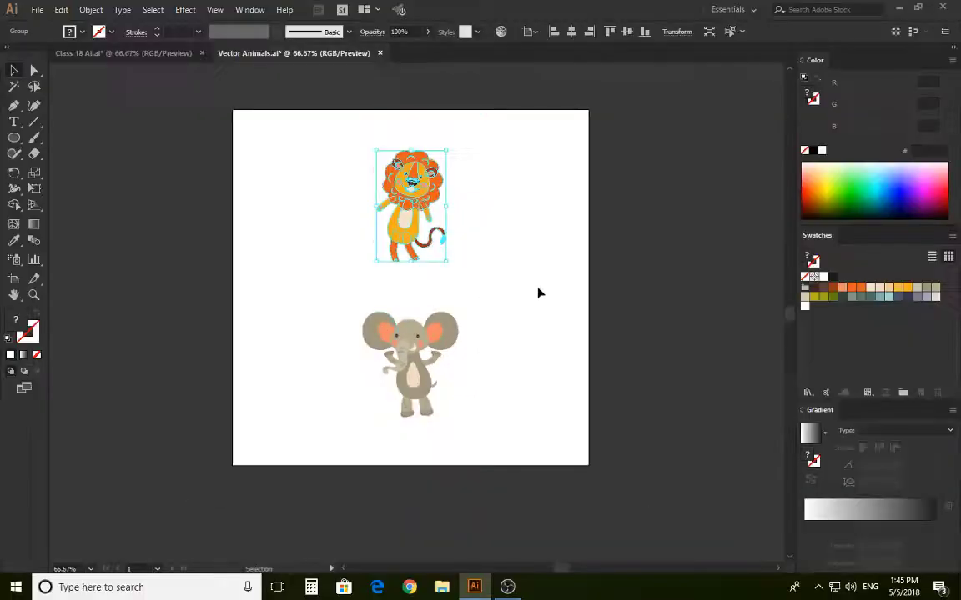
left_click(512, 252)
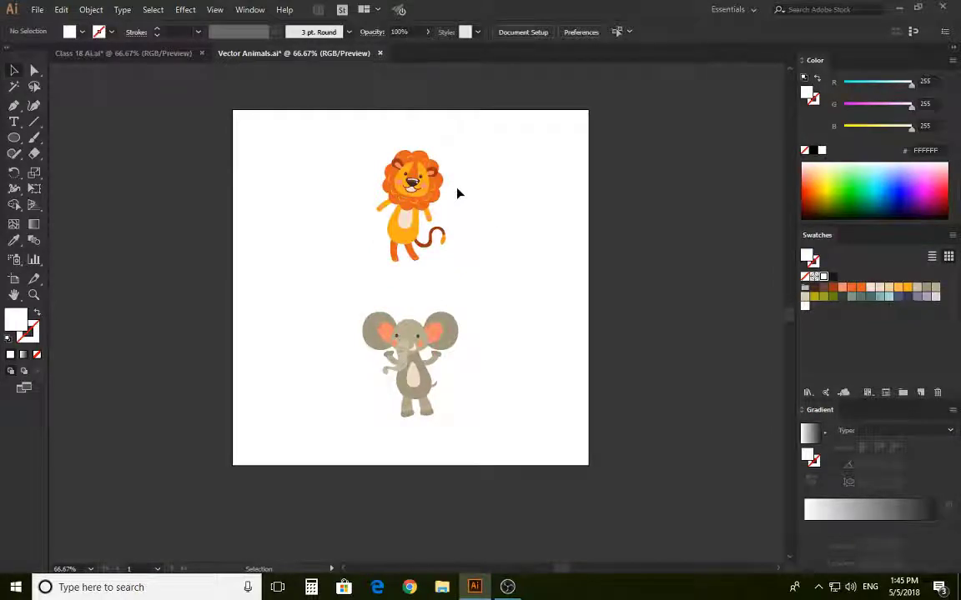
left_click_drag(465, 152, 341, 287)
left_click_drag(438, 179, 203, 240)
key("ctrl+shift+a")
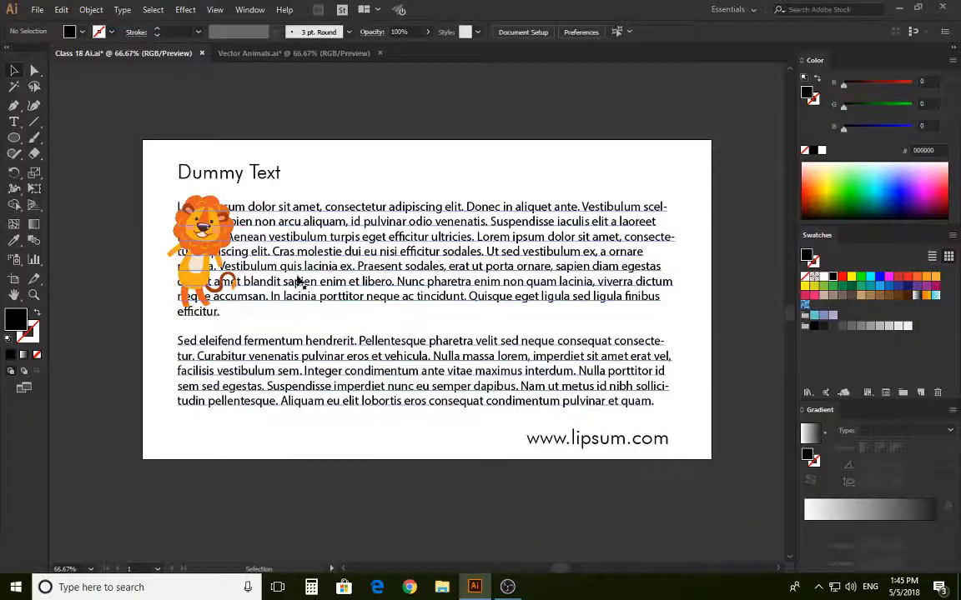
Make a text wrap on the lion so the paragraph flows around it, then deselect it.
left_click(206, 236)
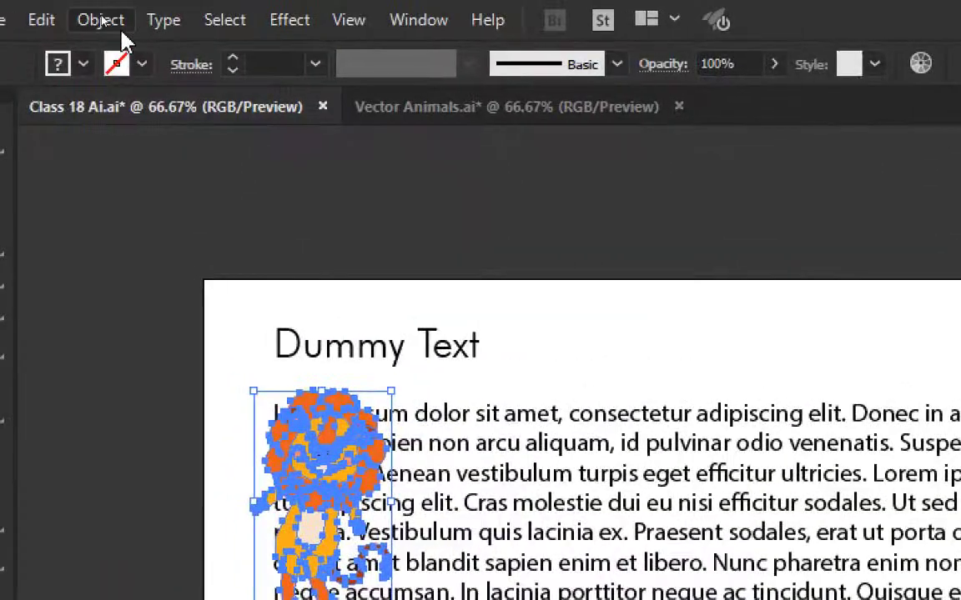
left_click(91, 9)
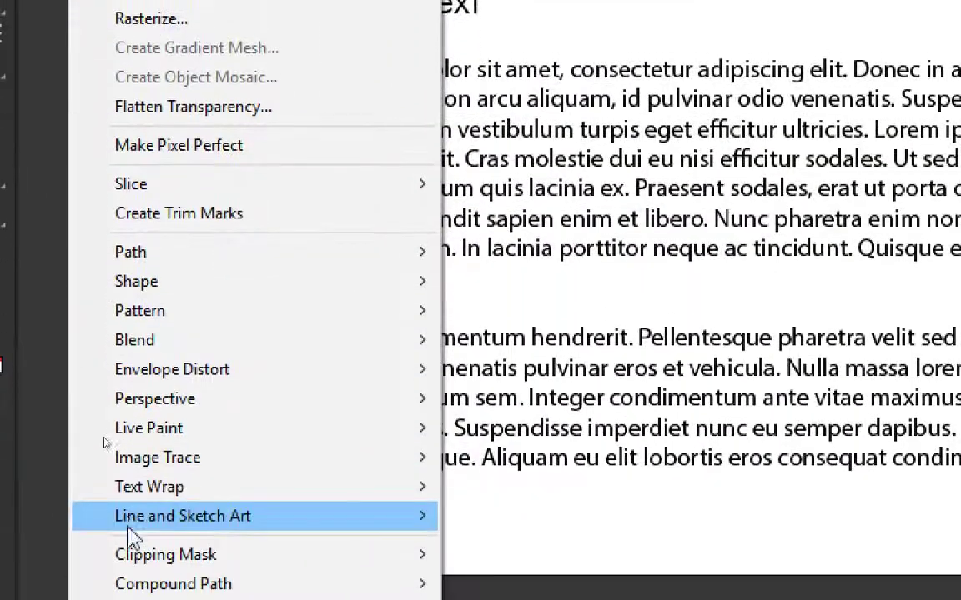
mouse_move(150, 491)
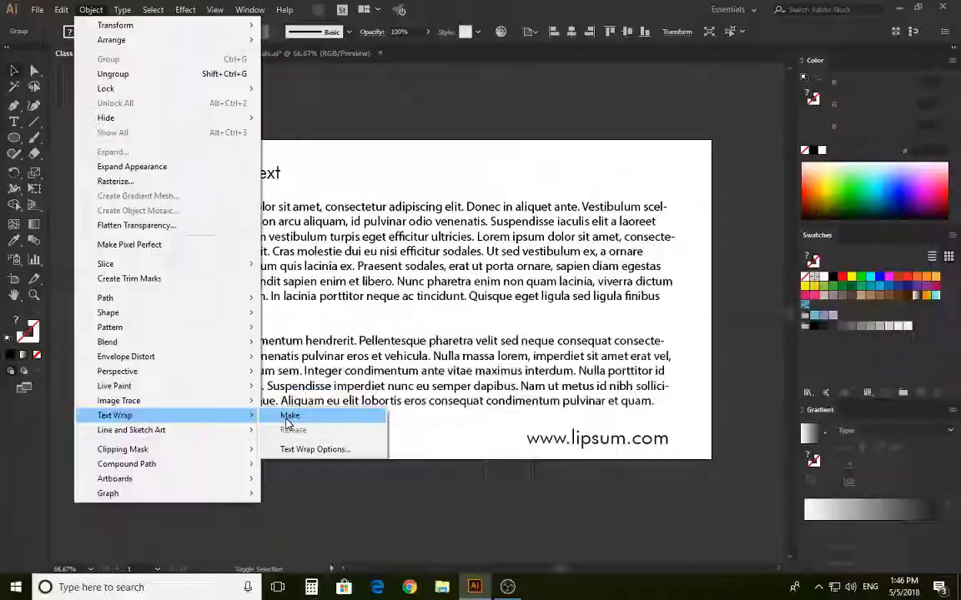
left_click(288, 416)
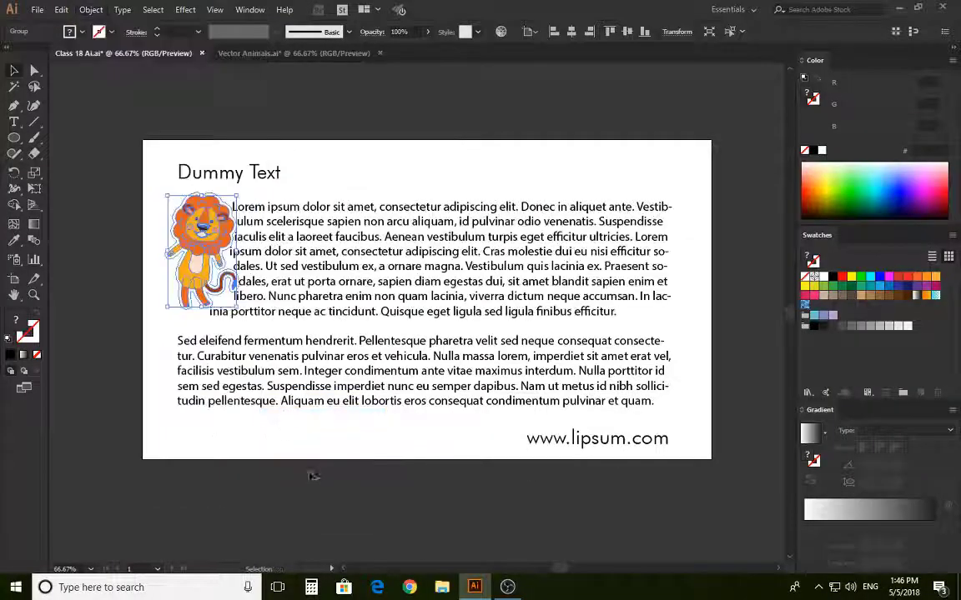
left_click(329, 485)
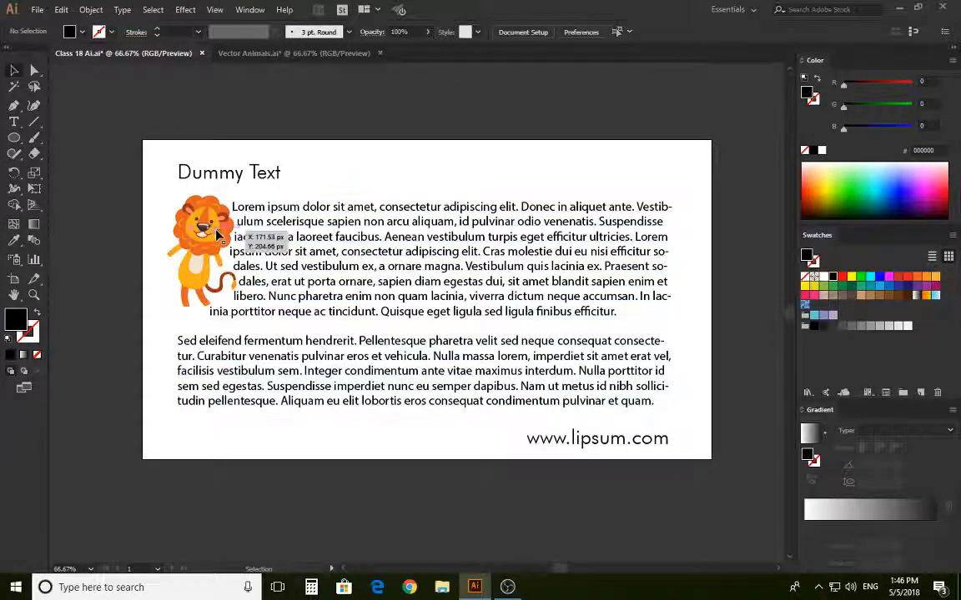
Copy the elephant from Vector Animals.ai into Class 18 Ai.ai, placing it over the line ends of the second paragraph.
left_click(274, 53)
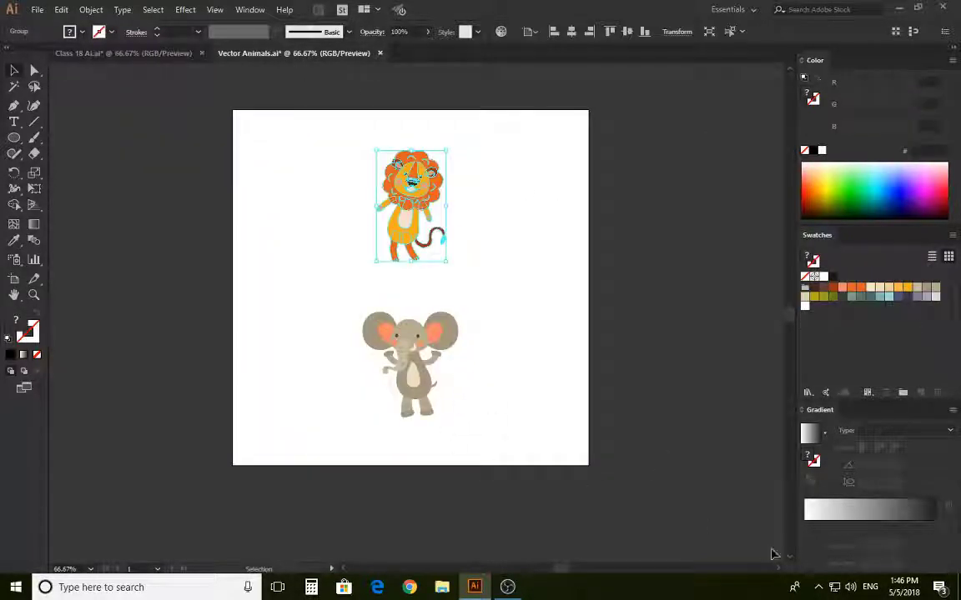
left_click(411, 382)
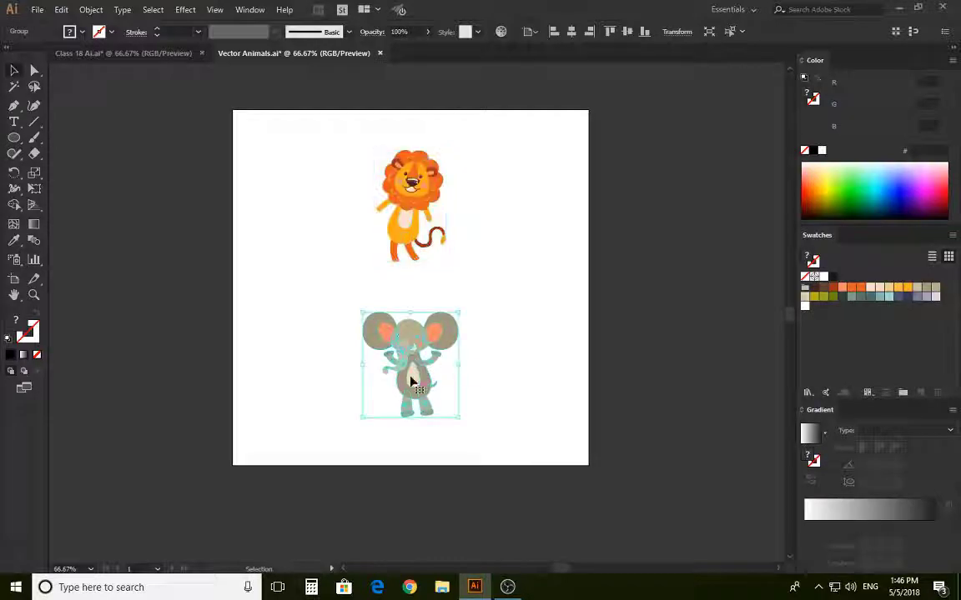
left_click_drag(410, 382, 635, 360)
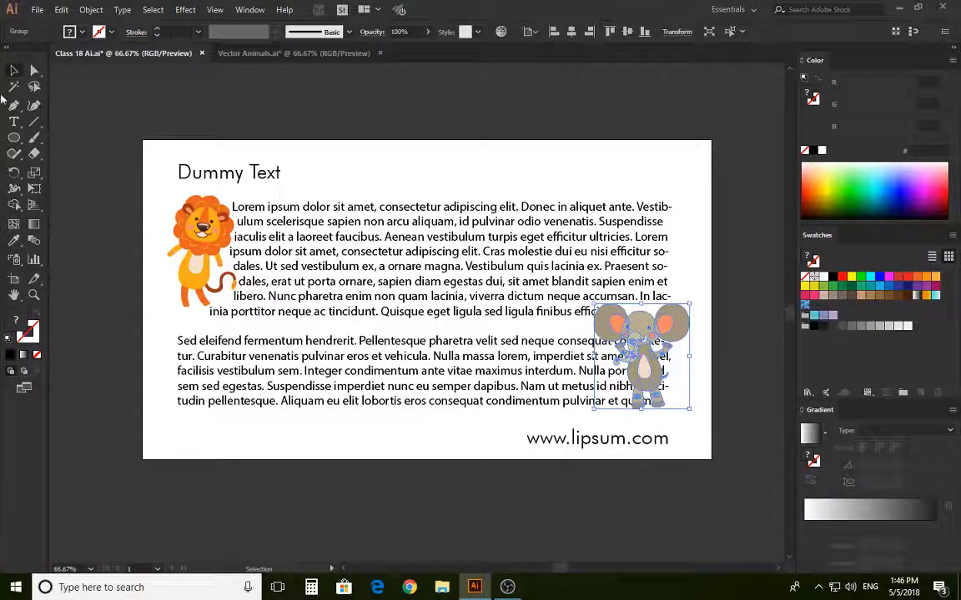
Make a text wrap on the elephant so the body text flows around it.
left_click(91, 9)
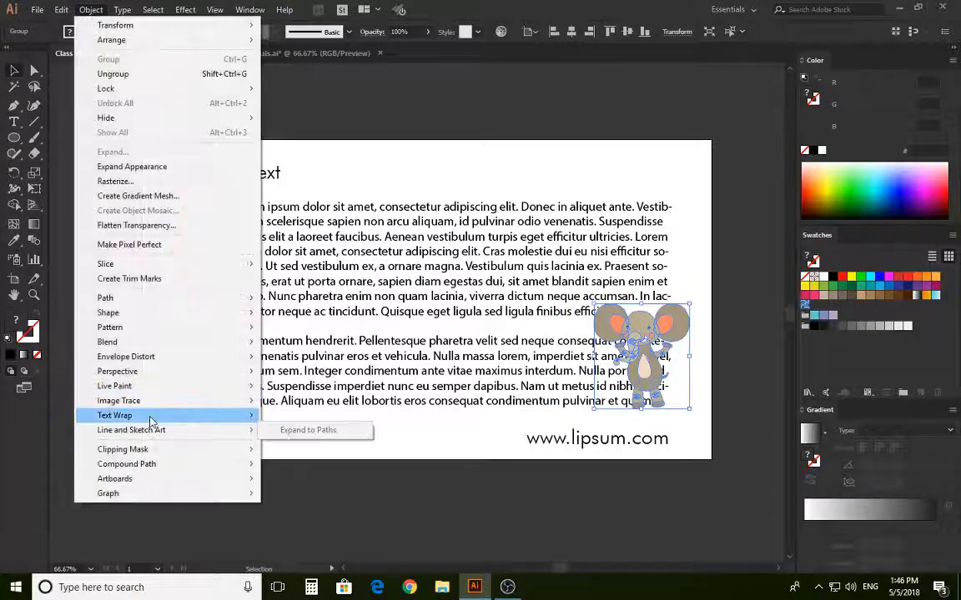
mouse_move(152, 416)
left_click(290, 415)
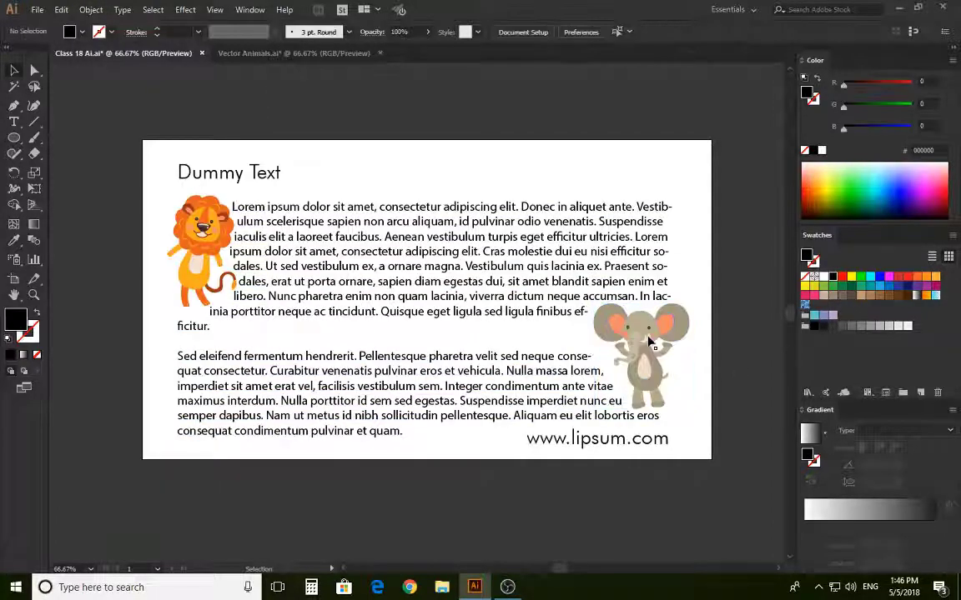
mouse_move(638, 334)
left_mouse_down()
mouse_move(655, 344)
mouse_move(633, 352)
mouse_move(652, 344)
left_mouse_up()
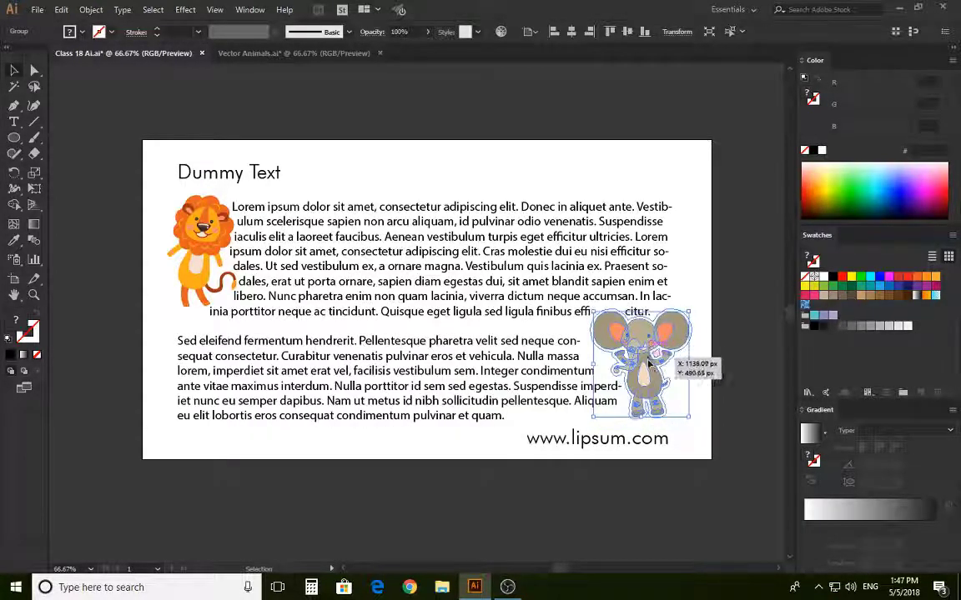
left_click_drag(661, 384, 656, 382)
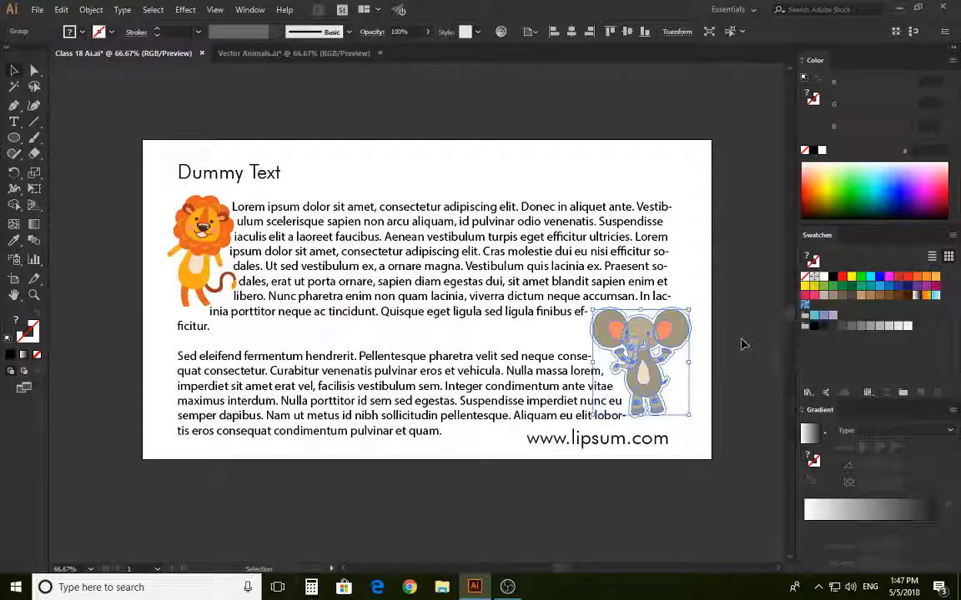
left_click(616, 444)
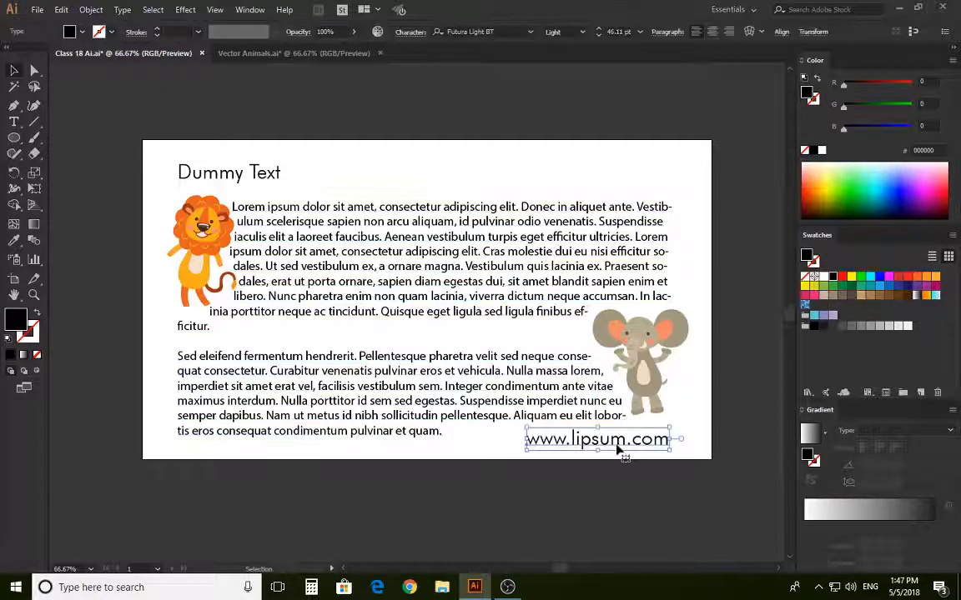
left_click(713, 395)
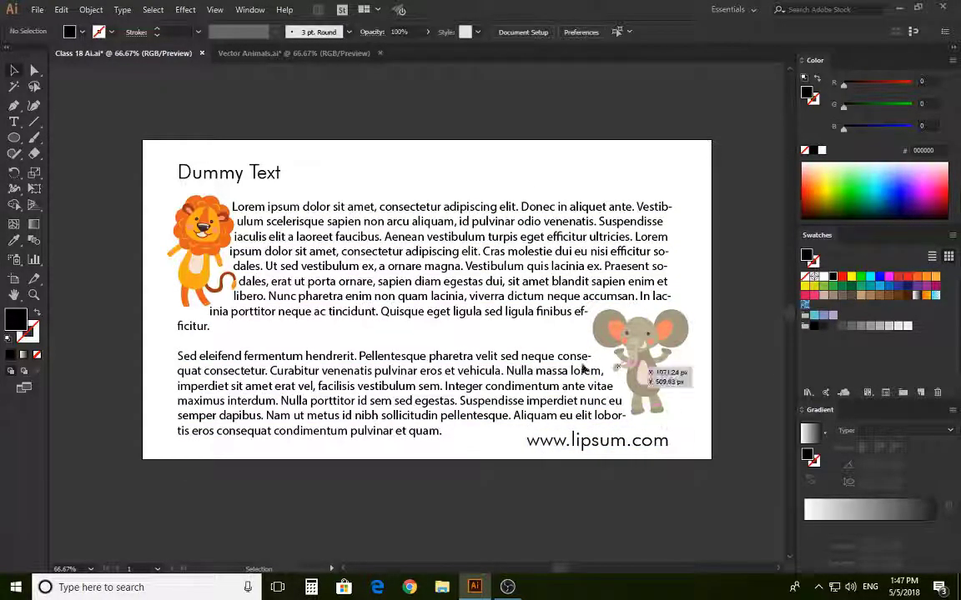
left_click_drag(209, 241, 225, 255)
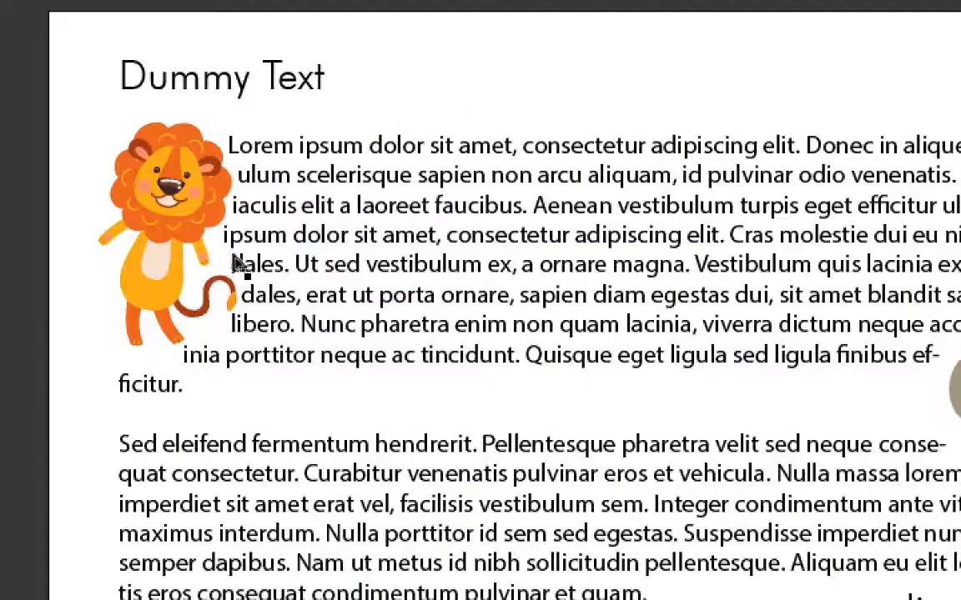
left_click(242, 254)
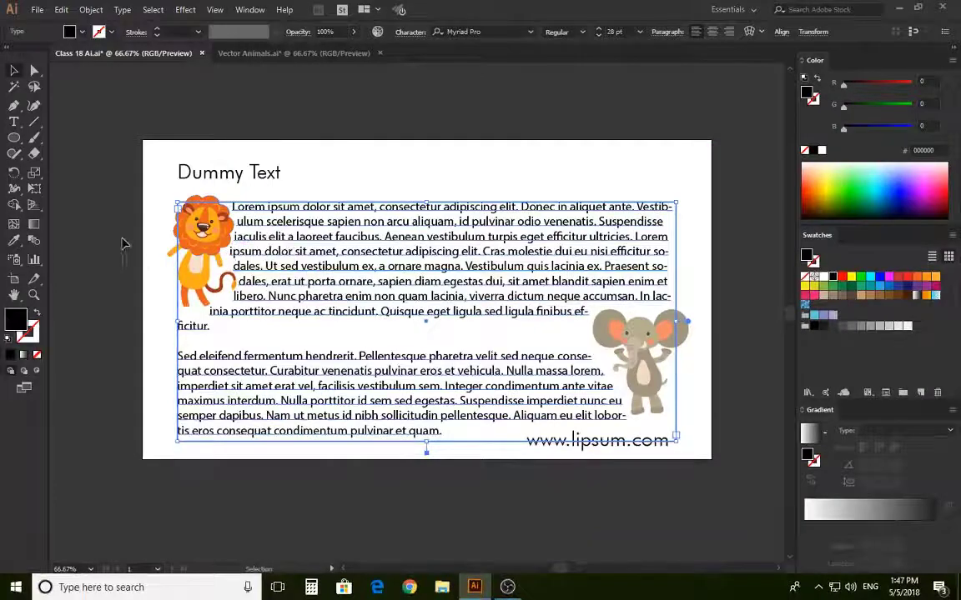
left_click(122, 243)
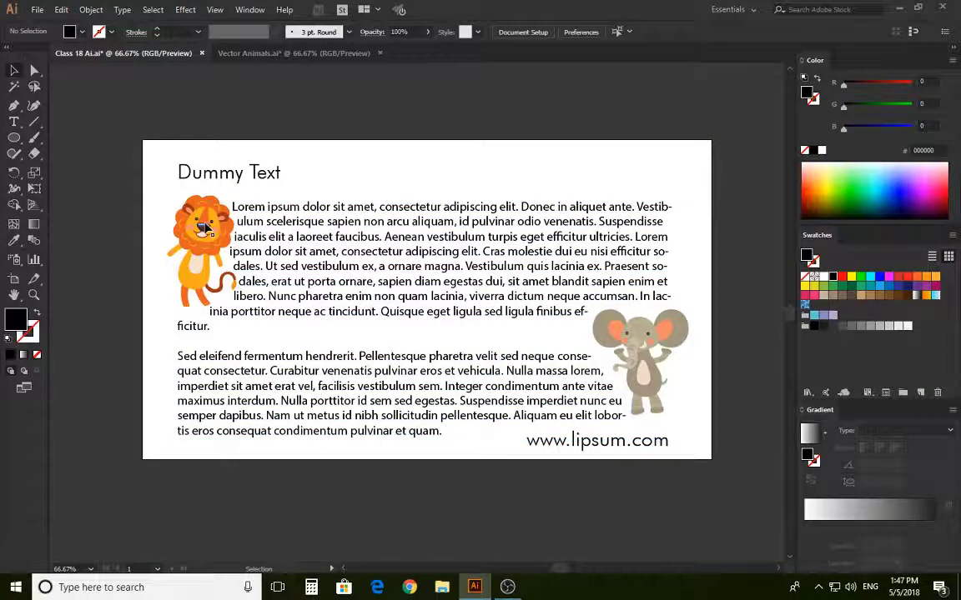
Open the lion's Text Wrap Options and enable the preview, keeping the artwork visible beside the dialog.
left_click(206, 229)
left_click(90, 10)
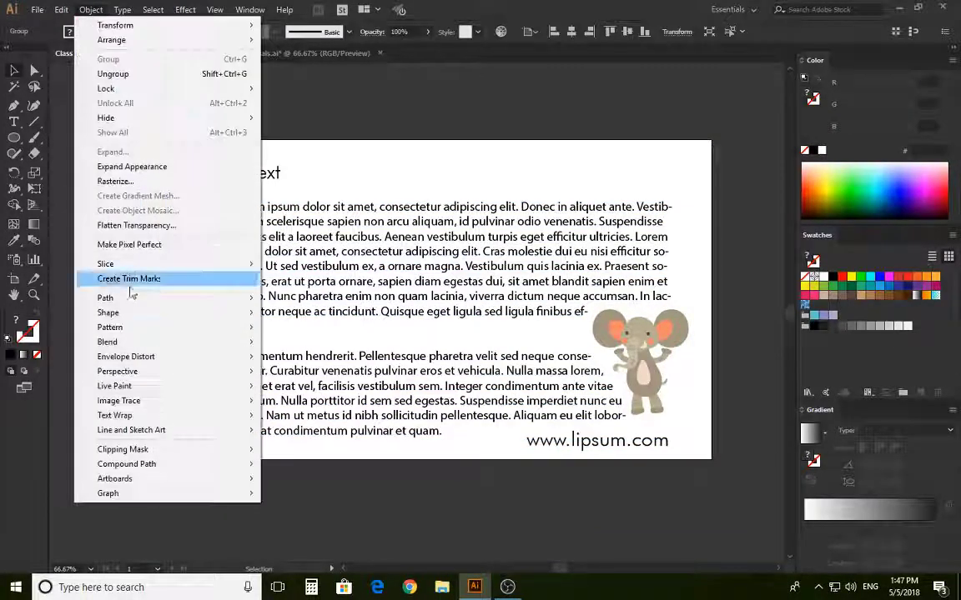
mouse_move(237, 415)
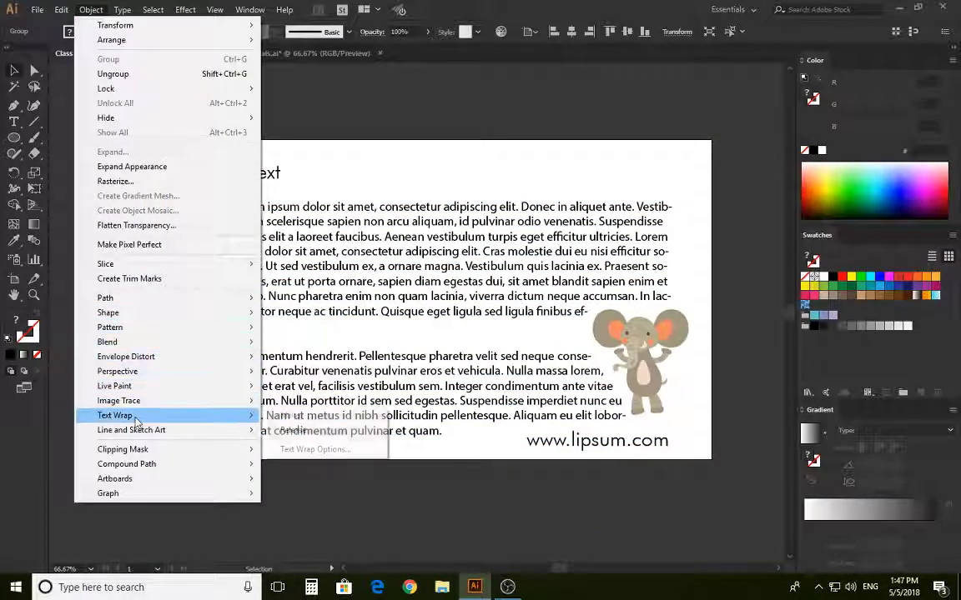
left_click(307, 451)
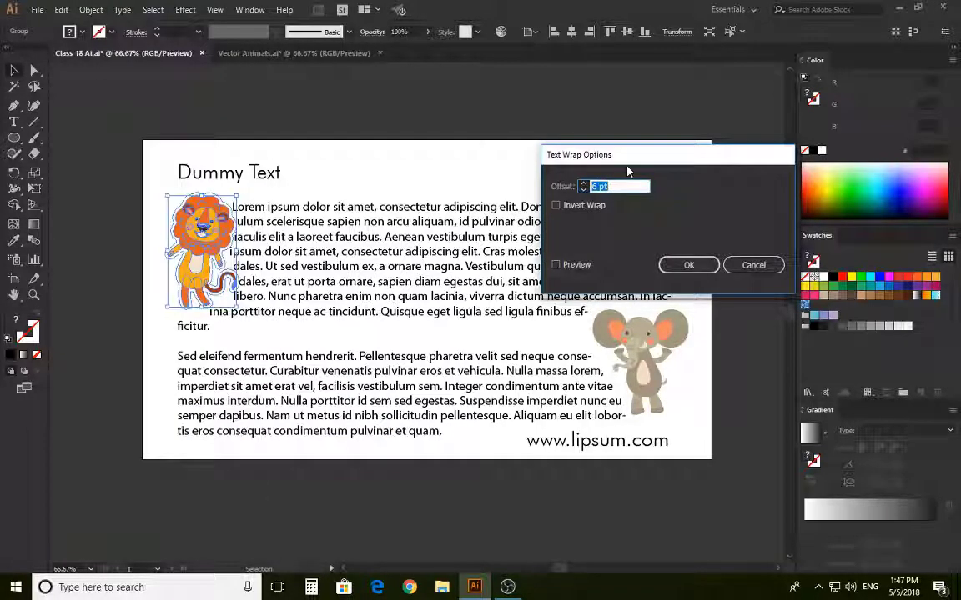
left_click_drag(623, 142, 563, 129)
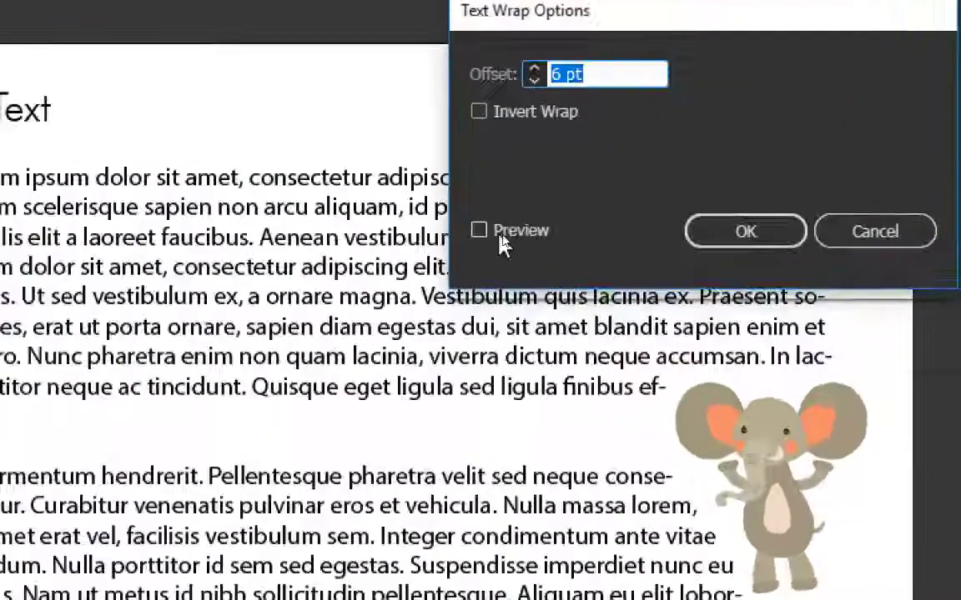
left_click(501, 234)
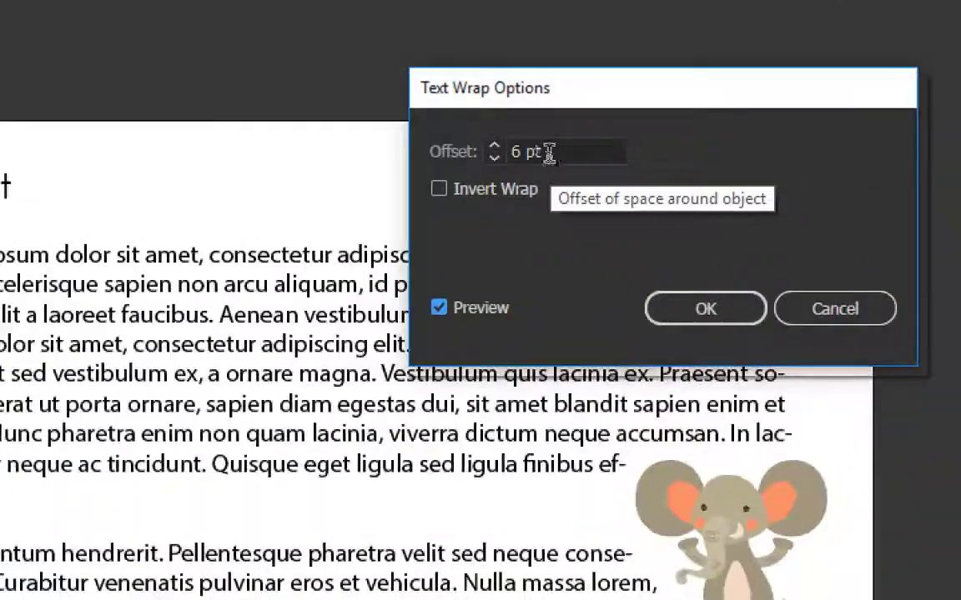
Try increasing the lion's text wrap offset step by step to 20 pt.
left_click(553, 156)
left_click_drag(556, 156, 420, 163)
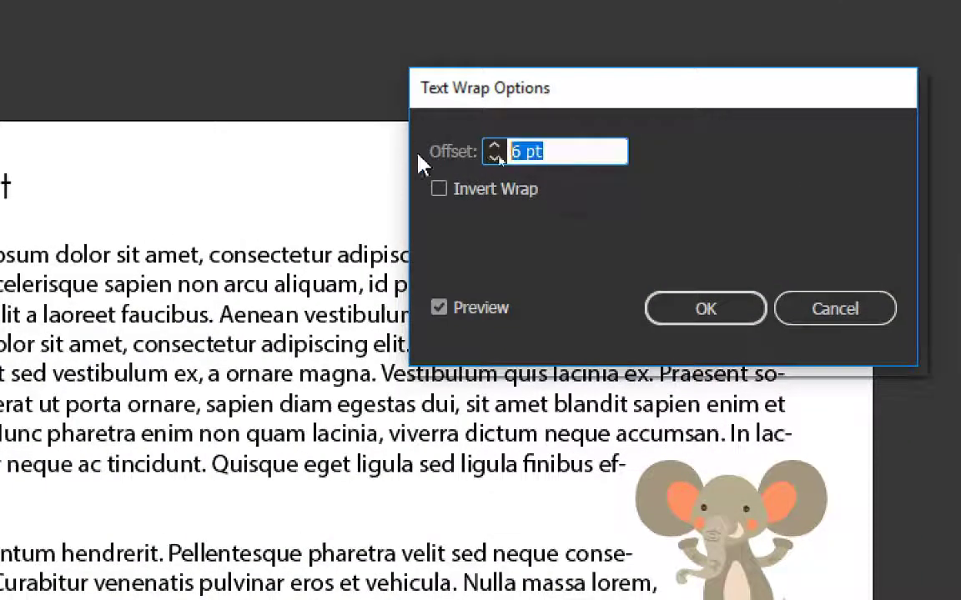
key("Up")
key("Up")
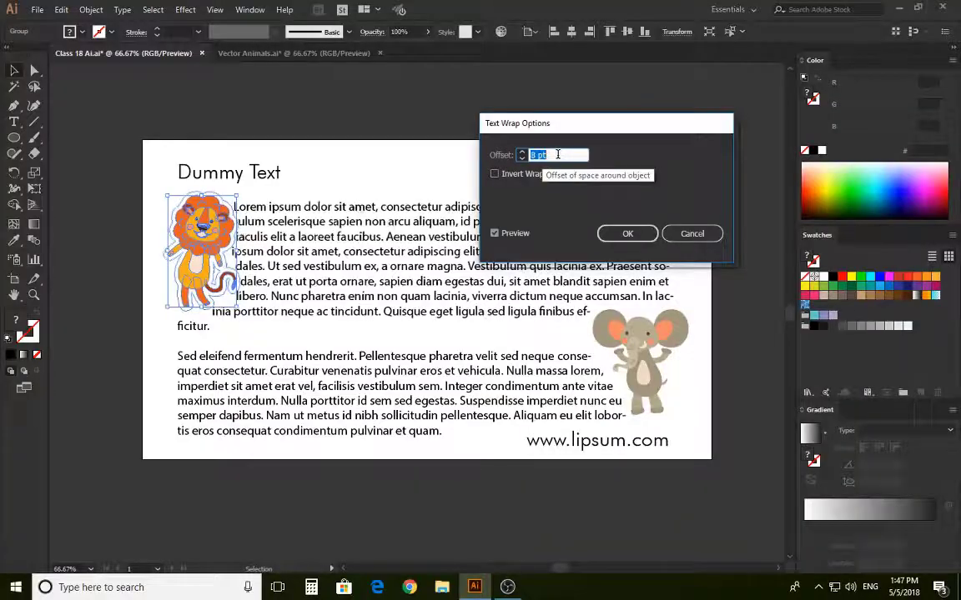
key("Up")
key("Up")
key("Up")
key("Up")
key("Up")
key("Up")
key("Up")
key("Up")
key("Up")
key("Up")
key("Up")
key("Up")
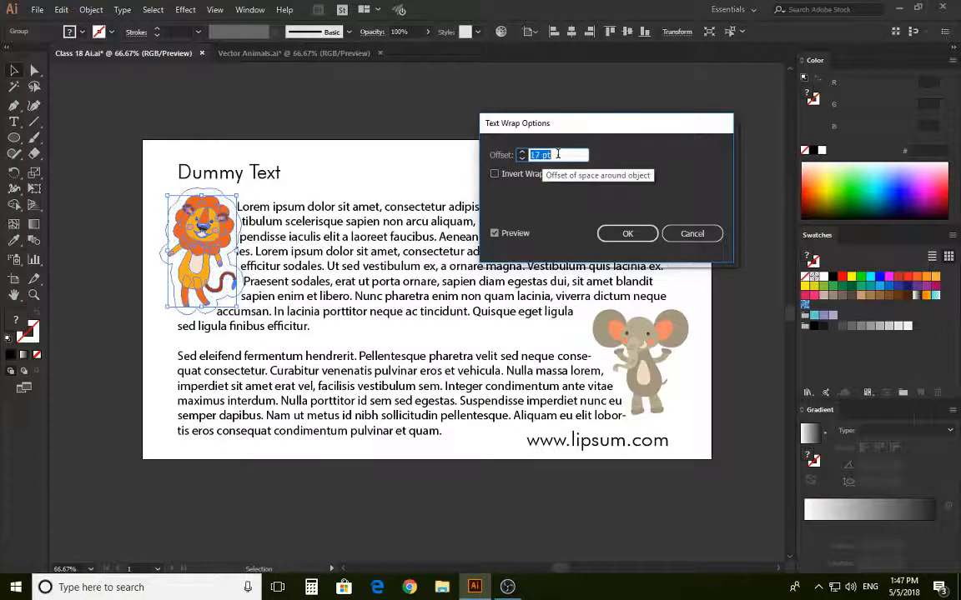
Try lowering the lion's text wrap offset step by step to 3 pt.
key("Down")
key("Down")
key("Down")
key("Down")
key("Down")
key("Down")
key("Down")
key("Down")
key("Down")
key("Down")
key("Down")
key("Down")
key("Down")
key("Down")
key("Down")
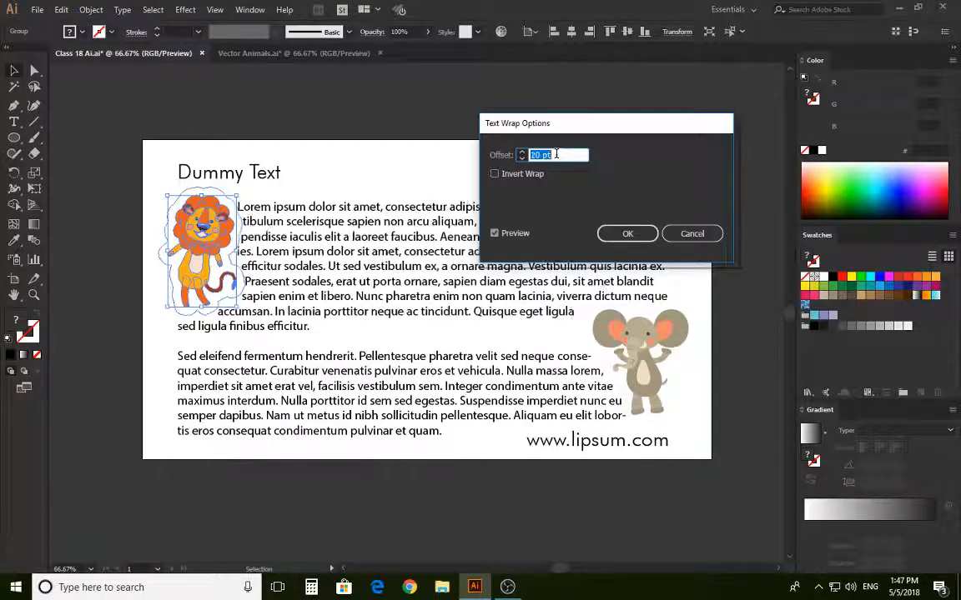
key("Down")
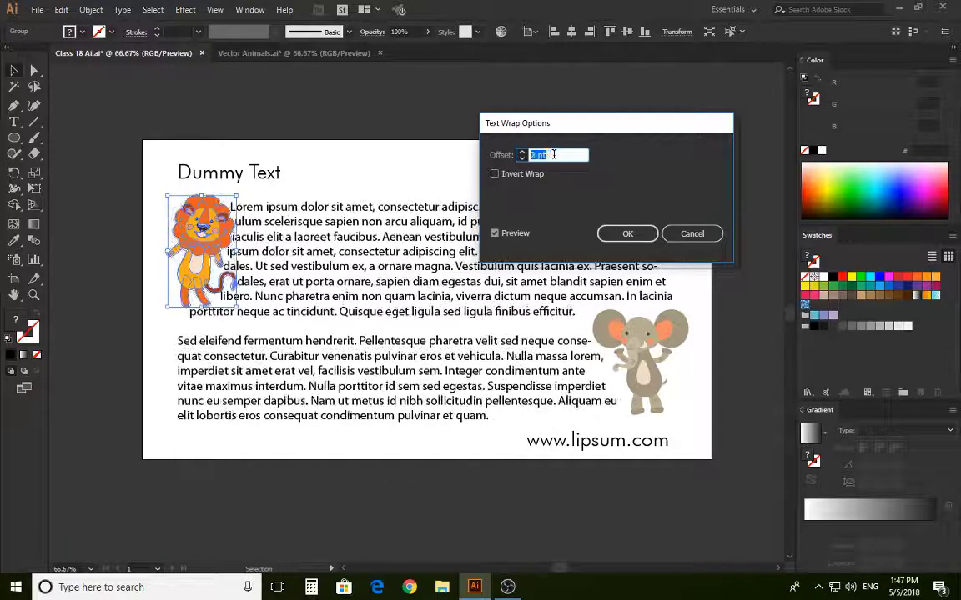
Raise the lion's text wrap offset to 9 pt and apply the text wrap options.
key("Up")
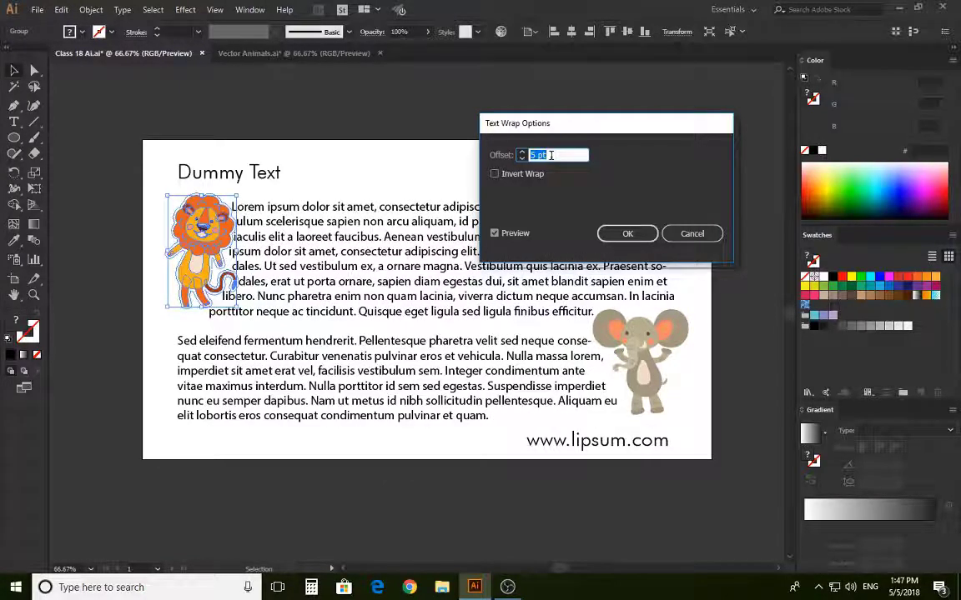
key("Up")
key("Up")
key("Up")
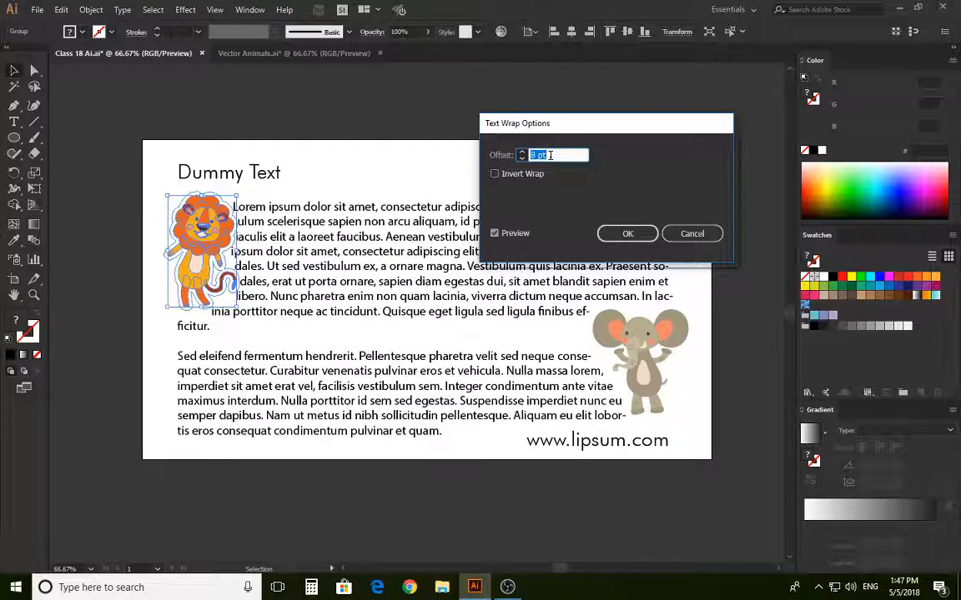
key("Up")
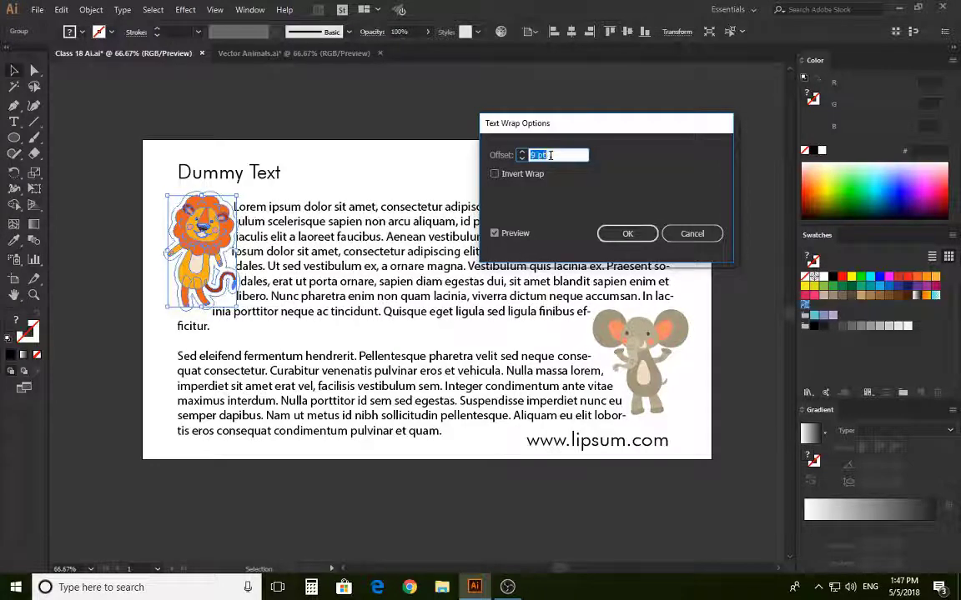
left_click(627, 236)
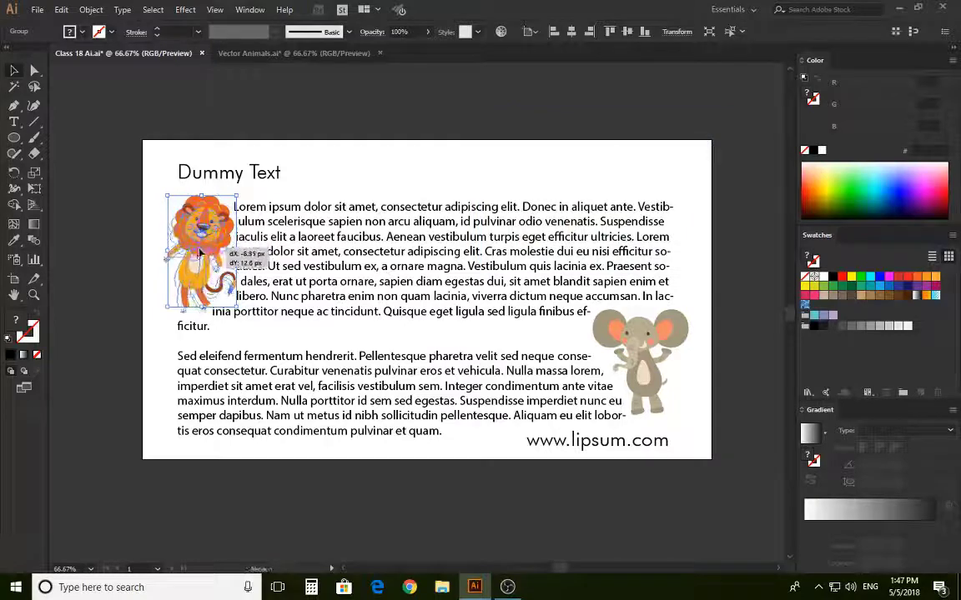
Move the lion slightly down and to the left, and enlarge it a little from its lower-left corner.
left_click_drag(200, 252, 194, 258)
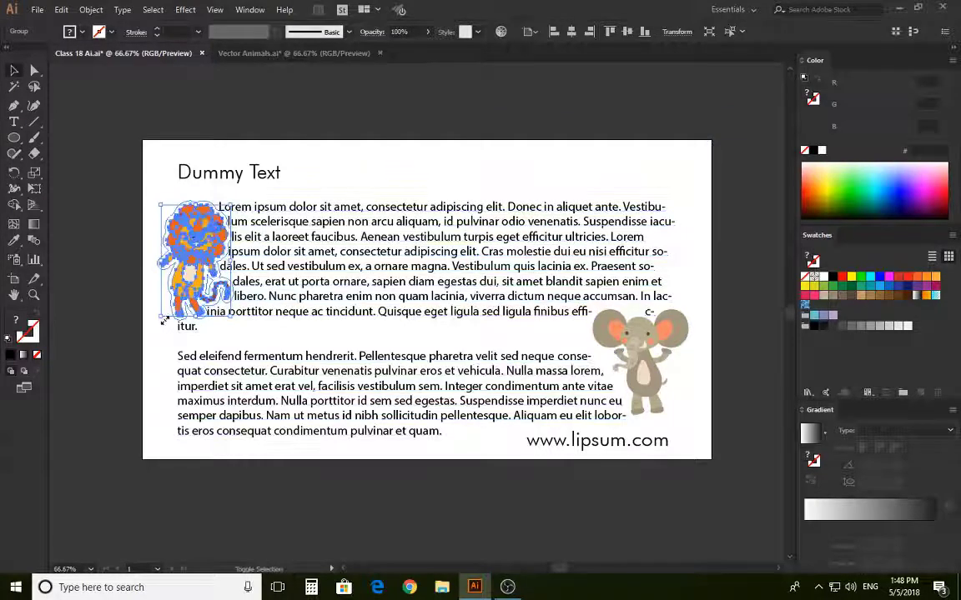
left_click_drag(164, 320, 156, 323)
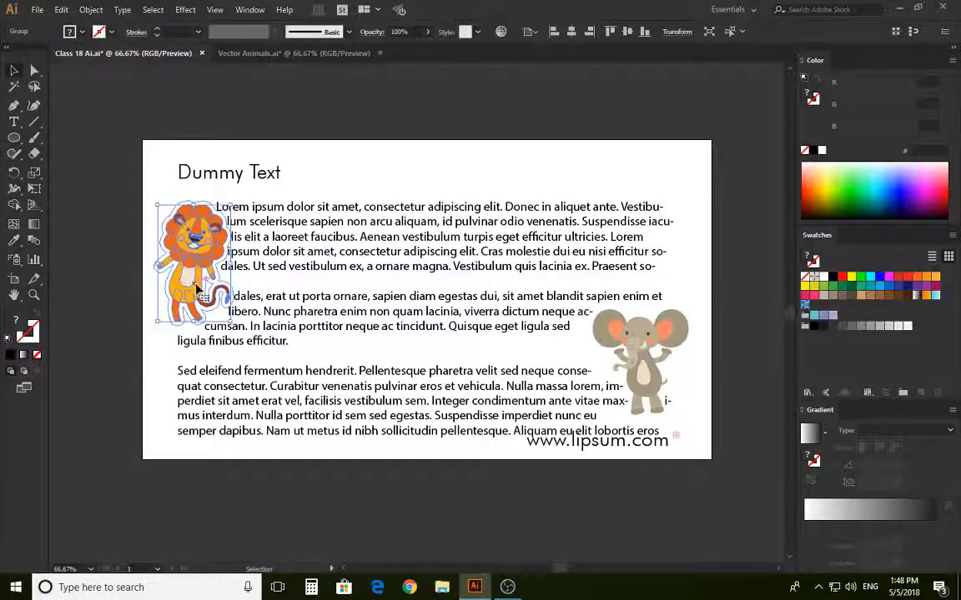
left_click(421, 106)
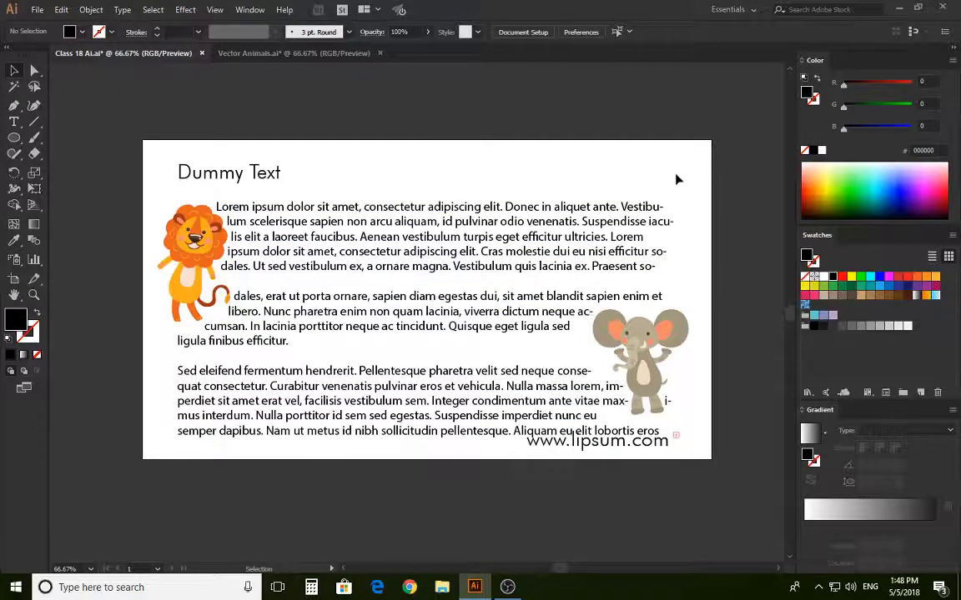
left_click_drag(621, 190, 129, 471)
key("Up")
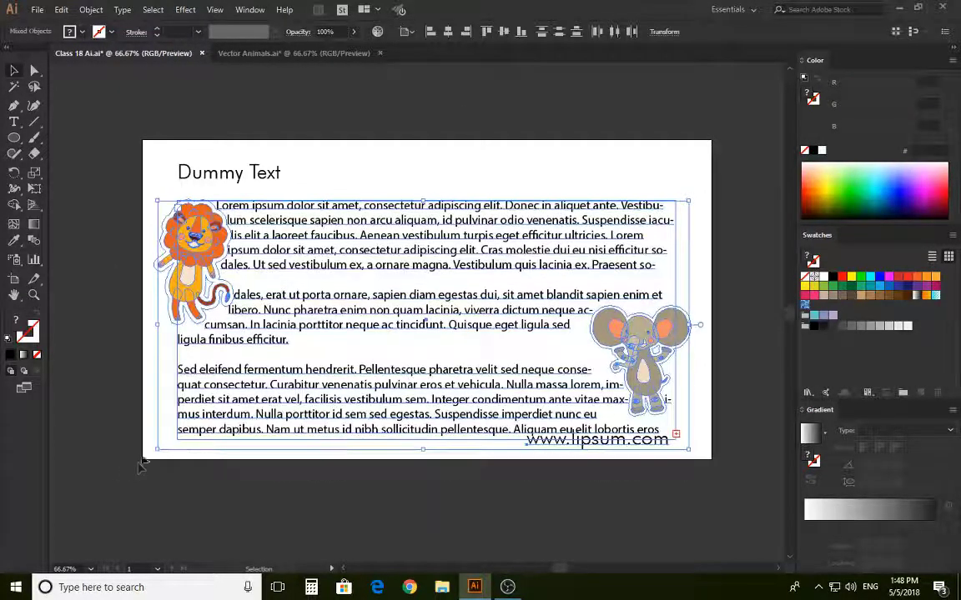
key("Up")
key("Up")
key("Up")
key("Up")
key("Up")
key("Up")
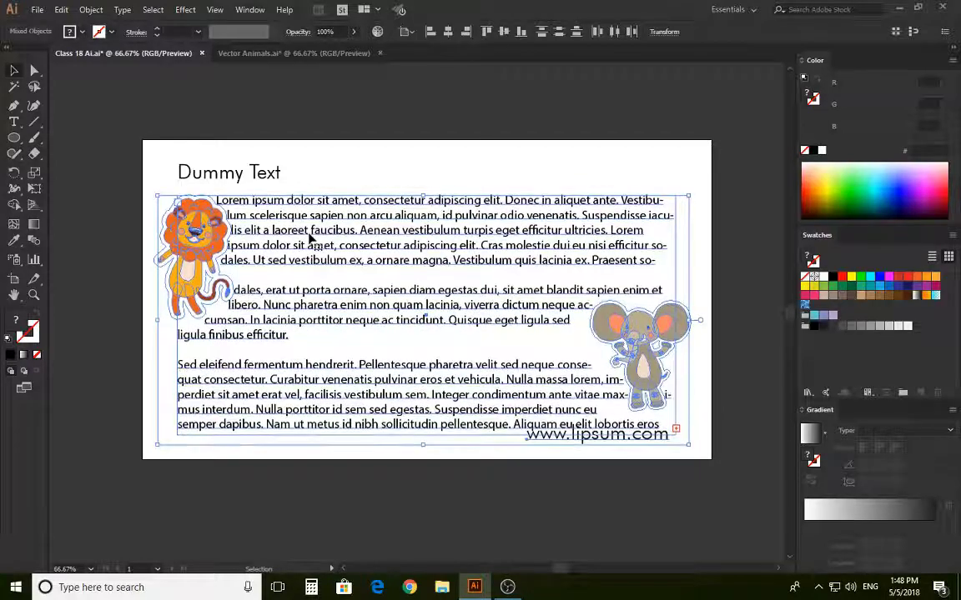
key("Up")
key("Up")
key("Up")
key("Up")
key("Up")
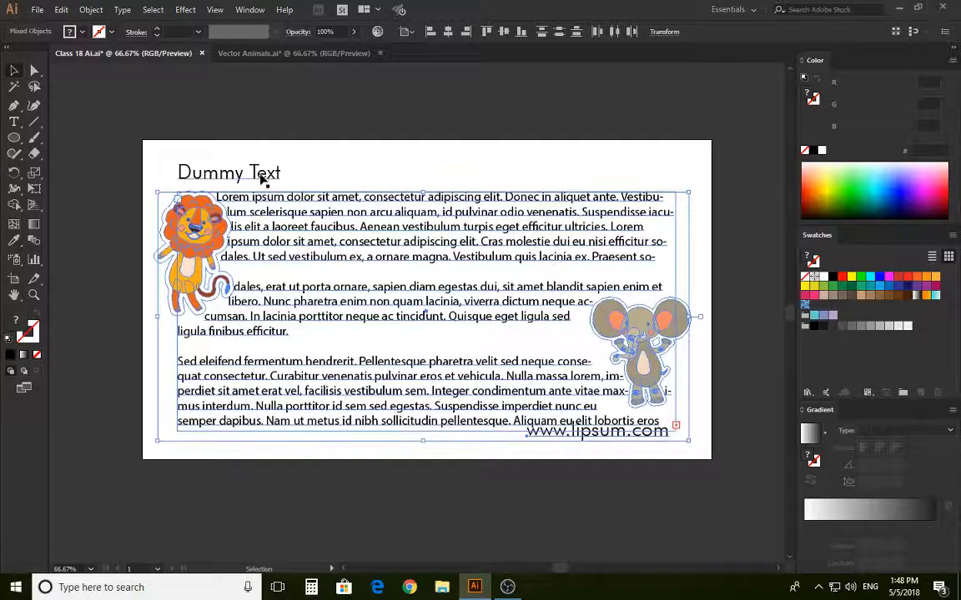
Nudge the Dummy Text title slightly upward to leave more space above the body text.
left_click(261, 176)
key("Up")
key("Up")
key("Up")
key("Up")
key("Up")
key("Up")
key("Up")
key("Up")
key("Up")
key("Up")
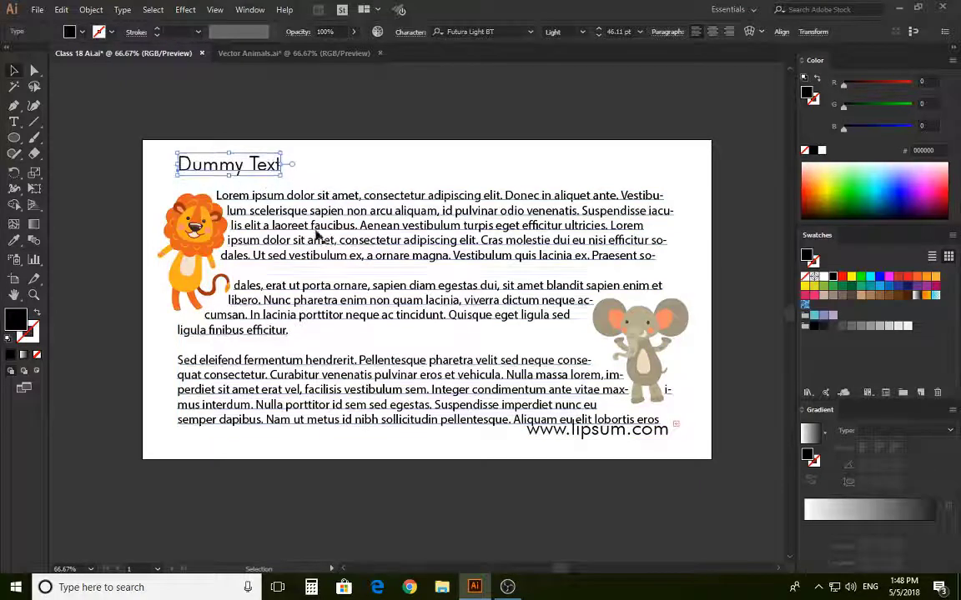
key("Down")
key("Down")
left_click(624, 433)
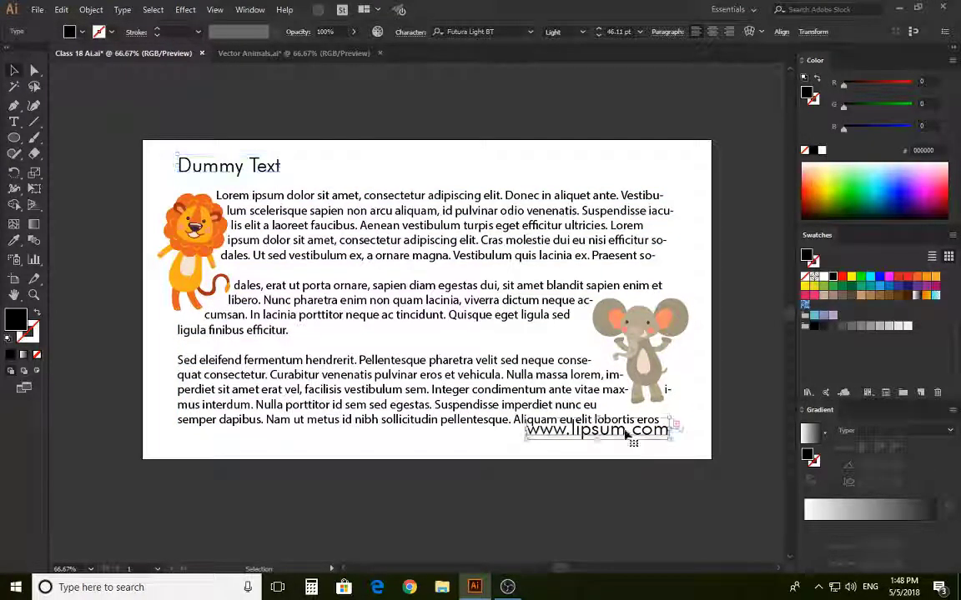
key("Down")
key("Down")
key("Down")
key("Down")
key("Down")
key("Down")
key("Down")
key("Down")
key("Down")
key("Down")
key("Down")
key("Down")
key("Down")
key("Down")
key("Down")
key("Down")
key("Down")
key("Down")
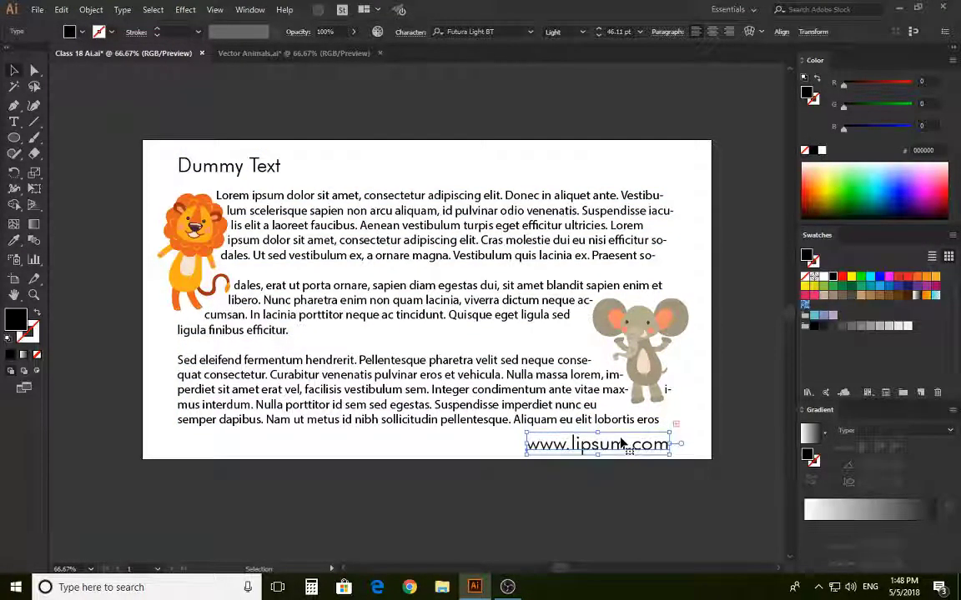
Move the elephant slightly to the right and down within the wrapped text, and clear the selection.
left_click_drag(640, 352, 654, 358)
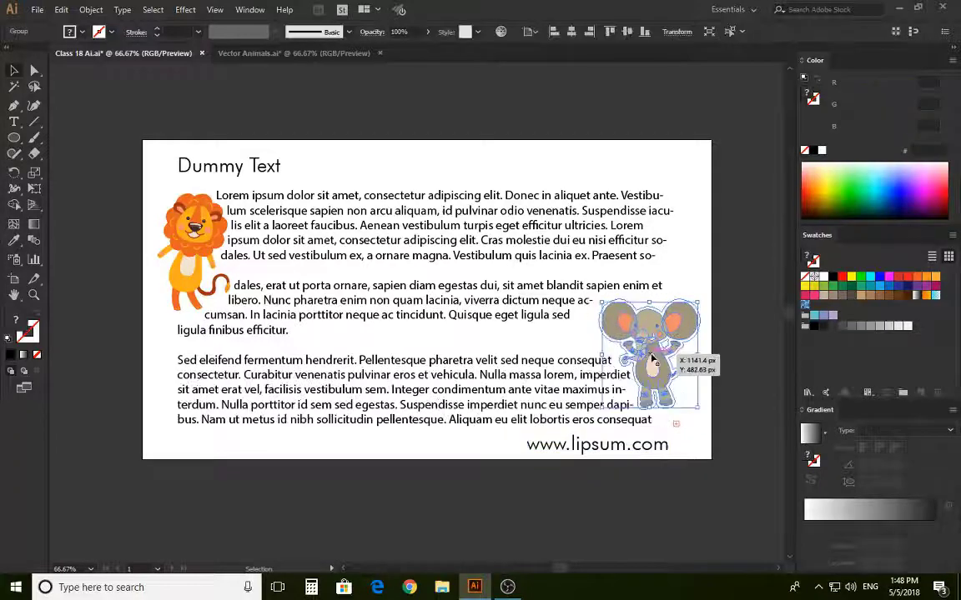
left_click(747, 295)
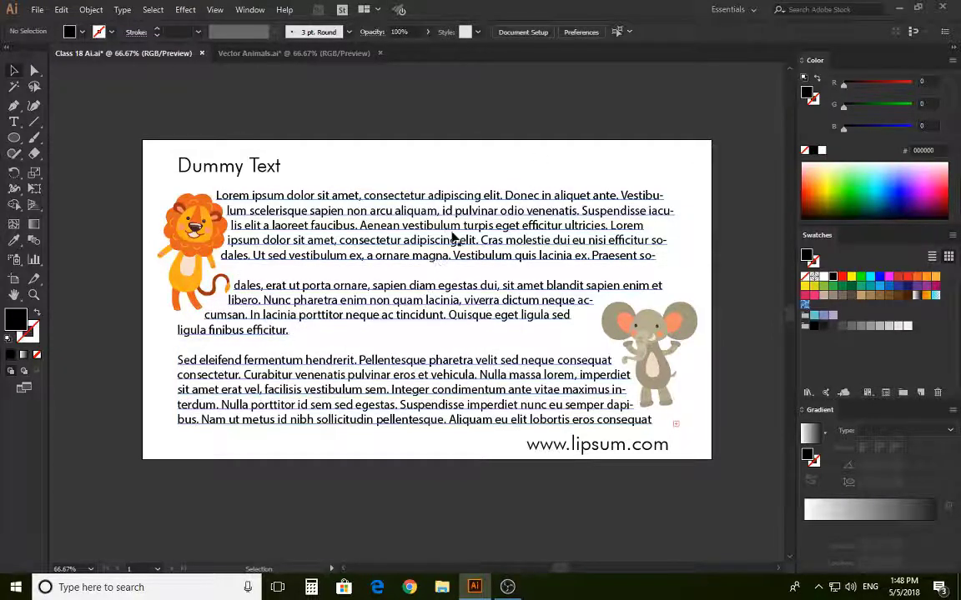
left_click(90, 10)
left_click(456, 146)
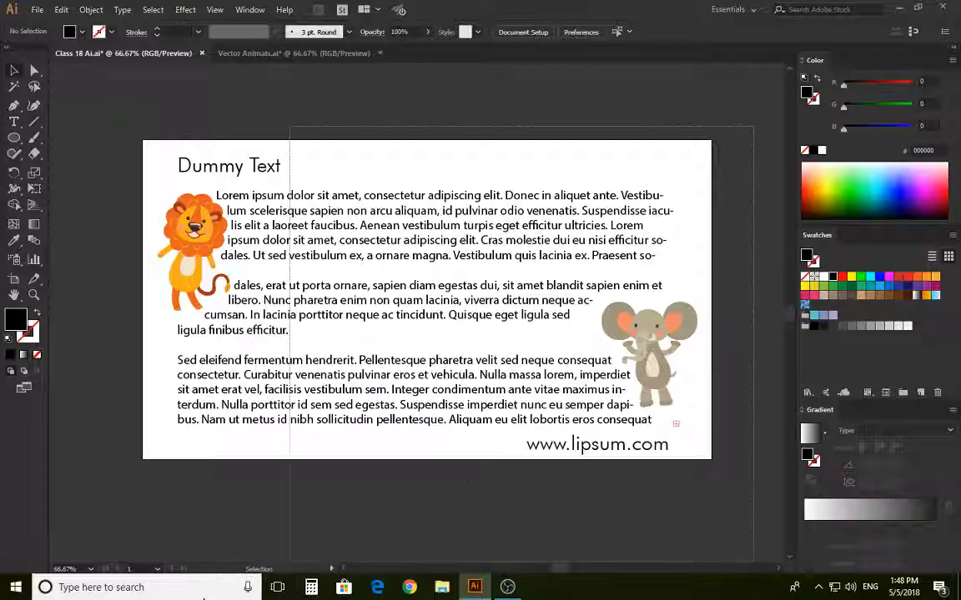
scroll(46, 559, "down", 2)
left_click_drag(46, 559, 95, 521)
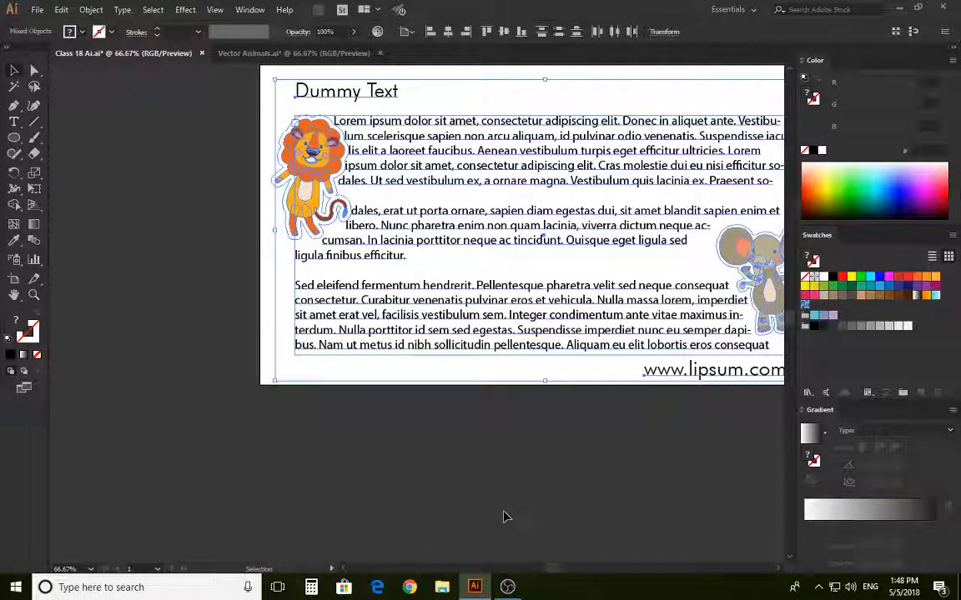
key("ctrl+minus")
scroll(509, 488, "up", 1)
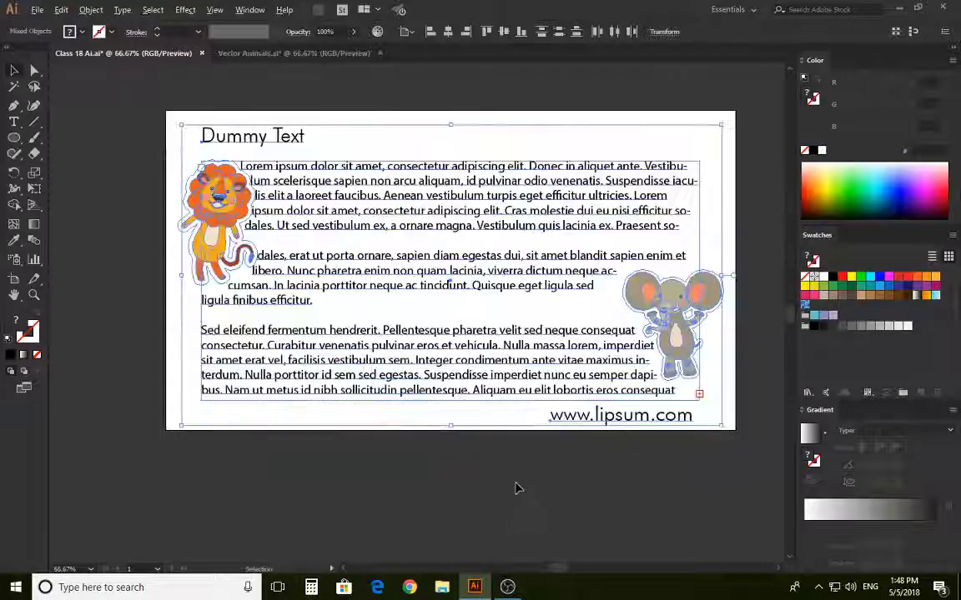